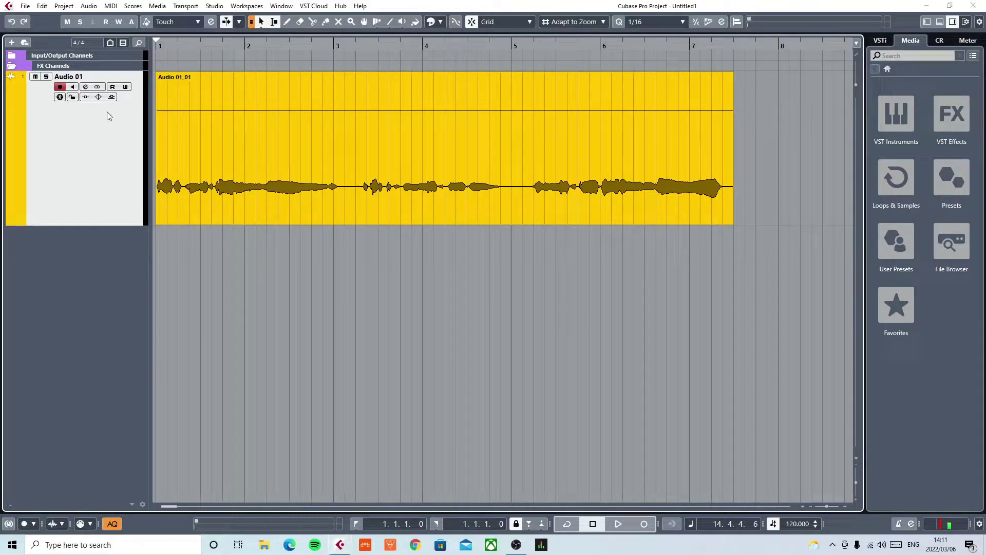
pyautogui.press('F3')
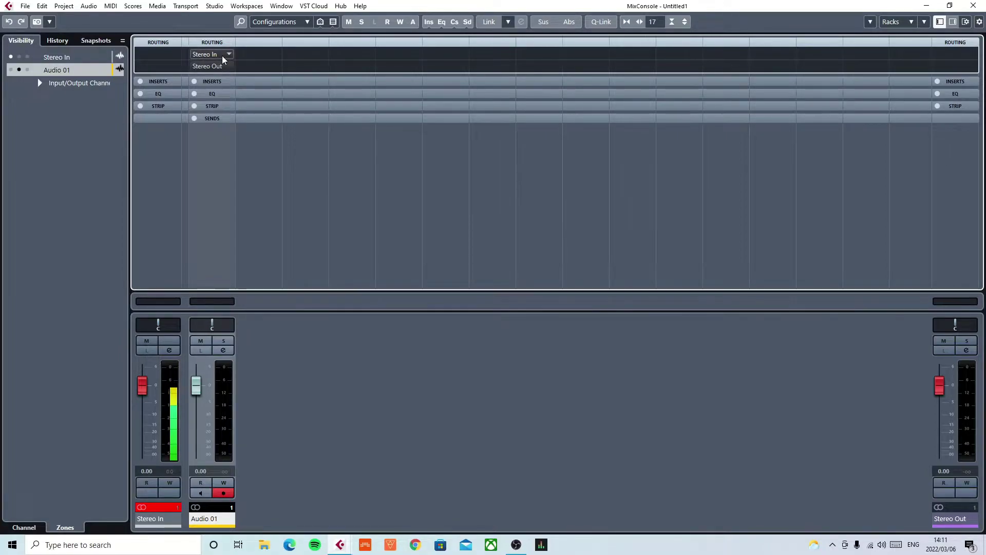
pyautogui.press('F3')
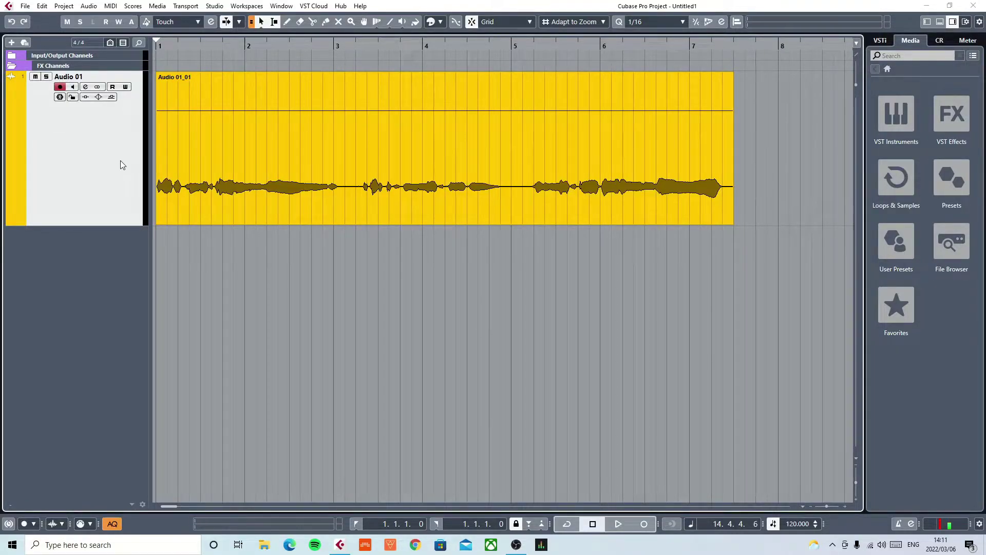
# Step: Inspect the one-sided vocal event and make the Audio 01 track slightly shorter
pyautogui.click(170, 188)
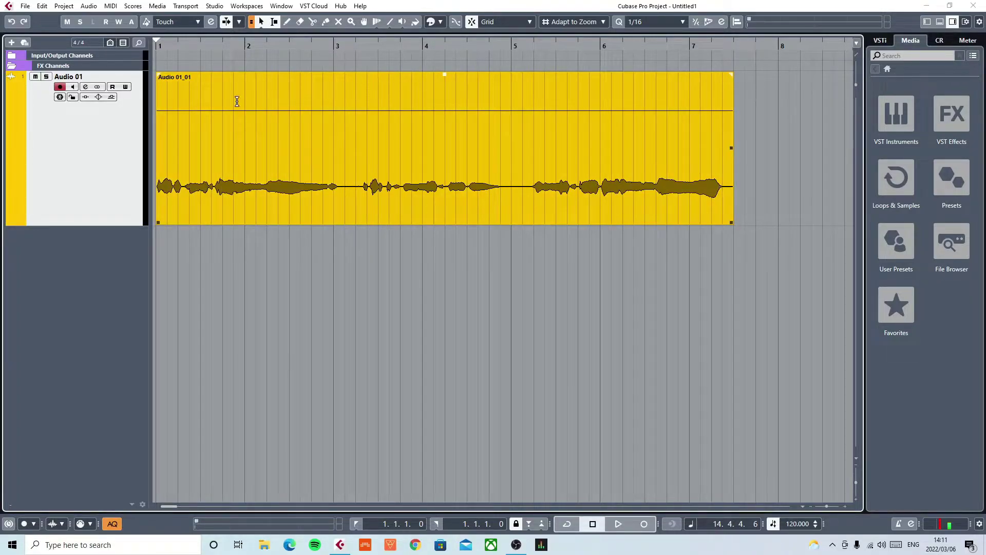
pyautogui.click(139, 87)
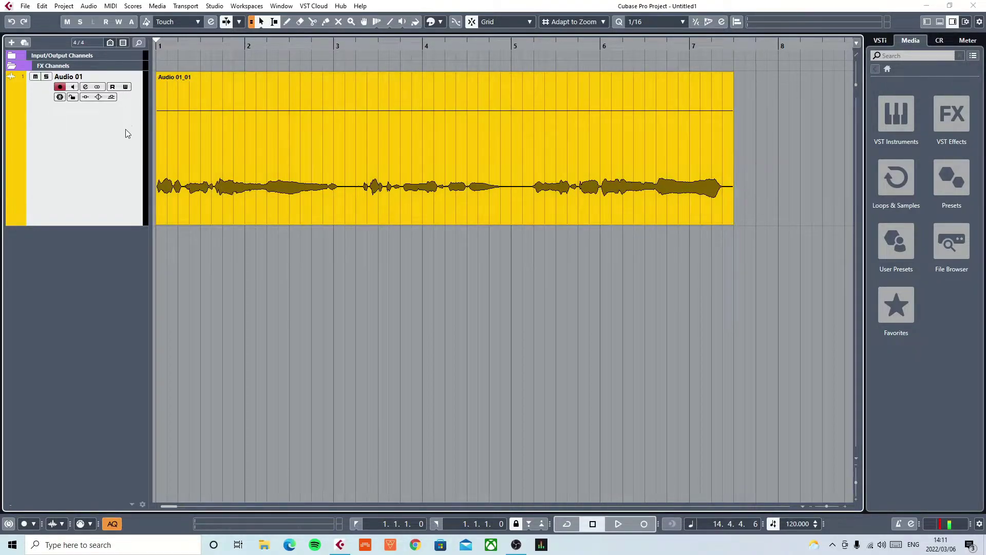
pyautogui.click(179, 104)
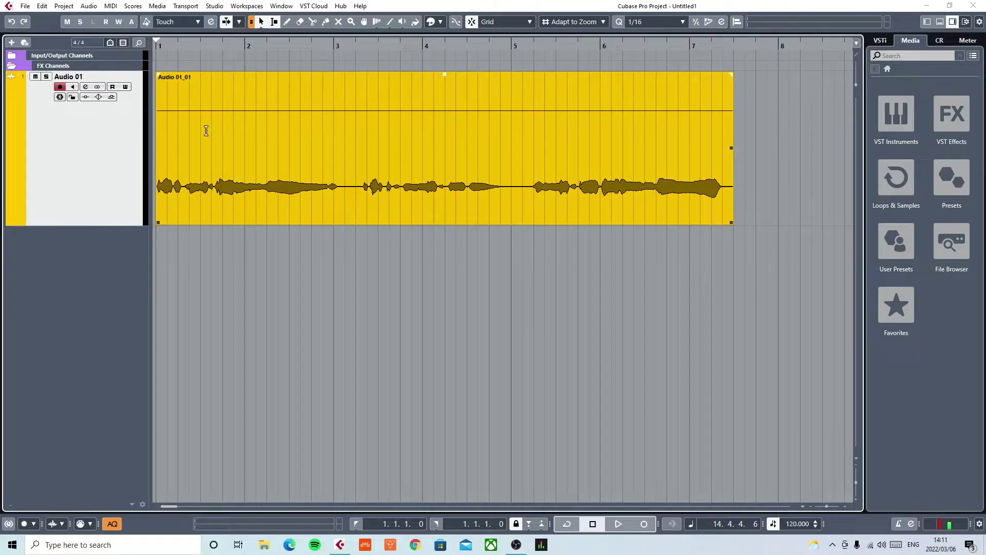
pyautogui.click(205, 199)
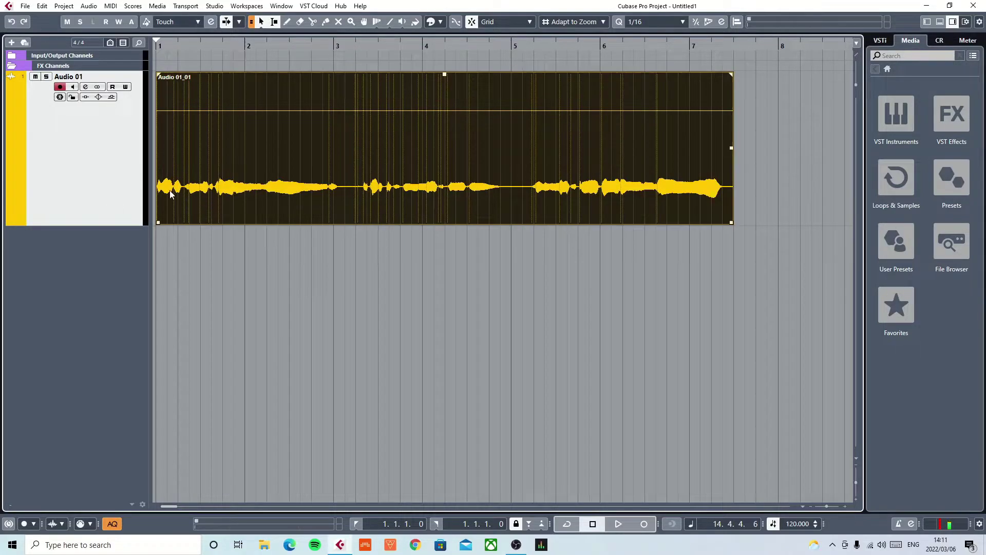
pyautogui.click(205, 234)
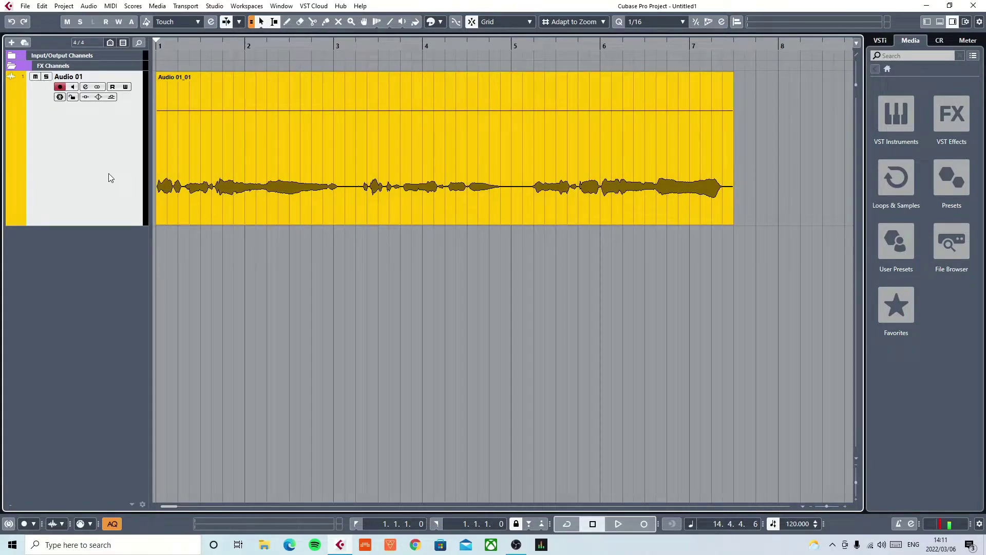
pyautogui.click(408, 184)
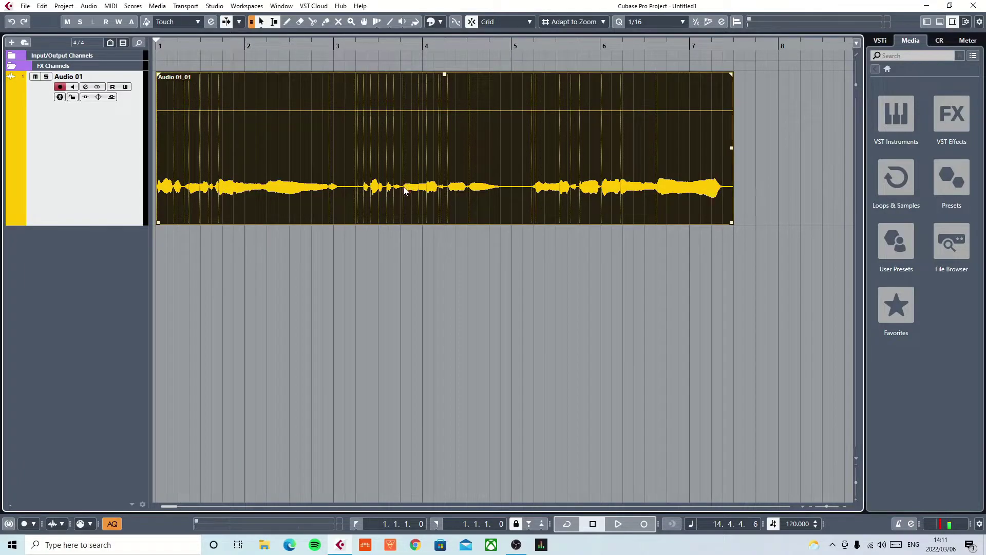
pyautogui.click(319, 324)
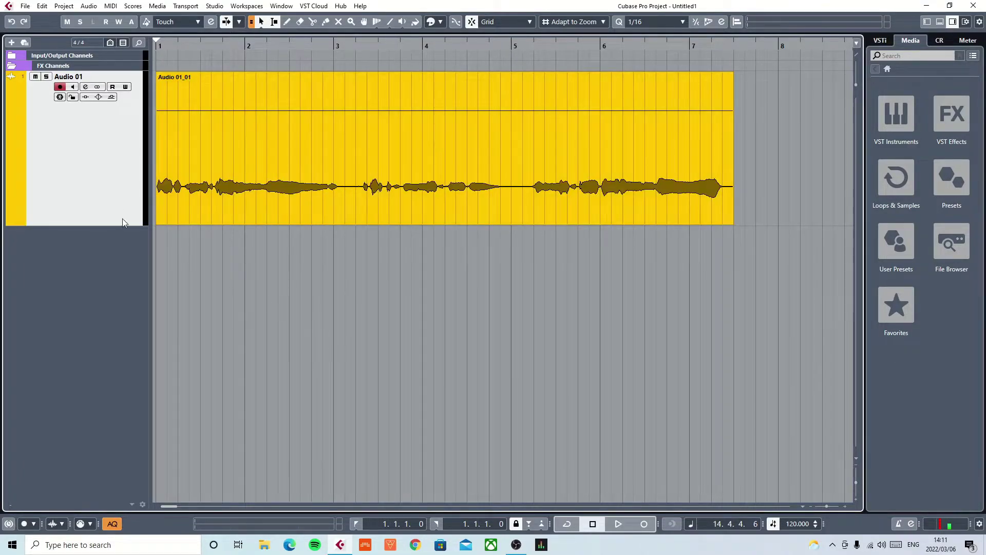
pyautogui.moveTo(119, 224); pyautogui.dragTo(128, 214)
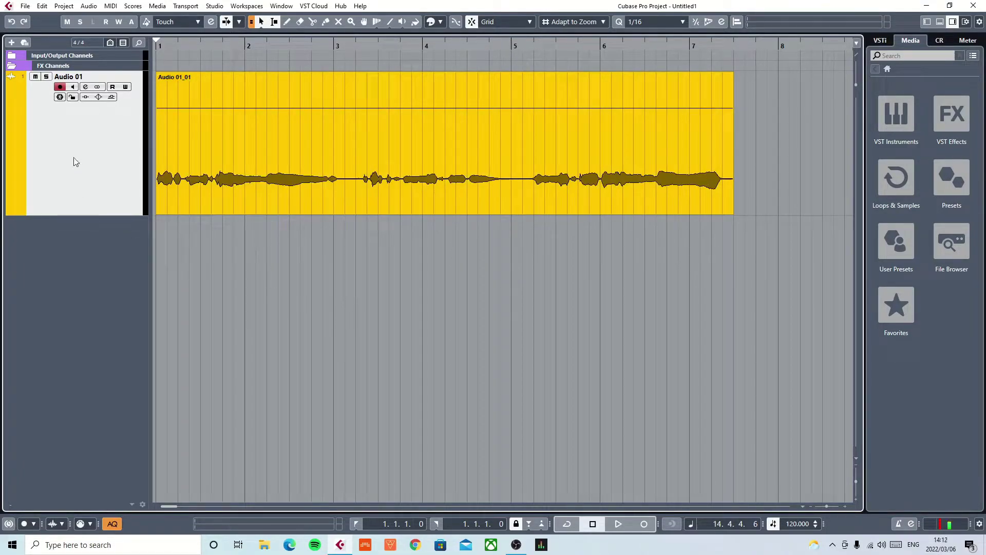
# Step: Convert Audio 01 with Multi-Channel to Mono, choosing Mute Source Tracks
pyautogui.click(65, 6)
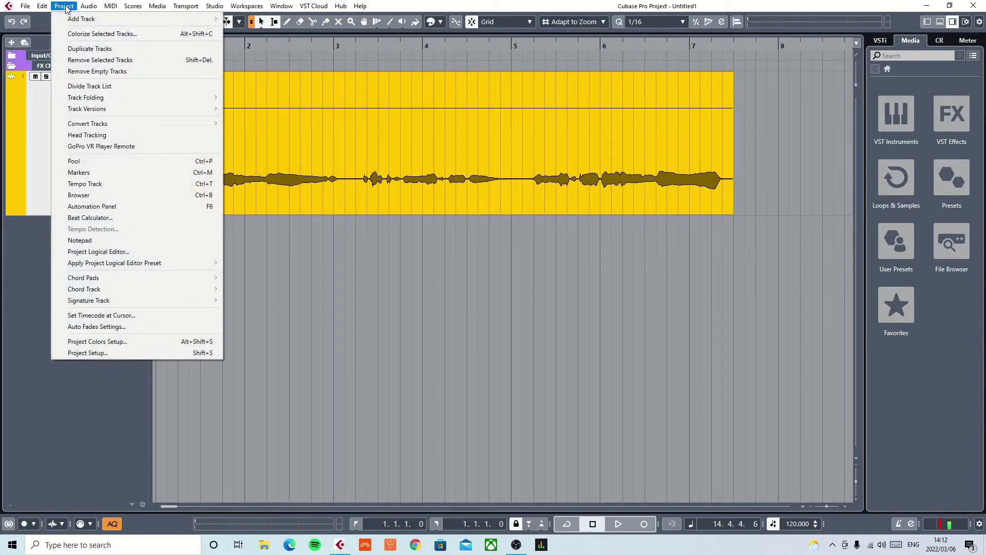
pyautogui.moveTo(90, 125)
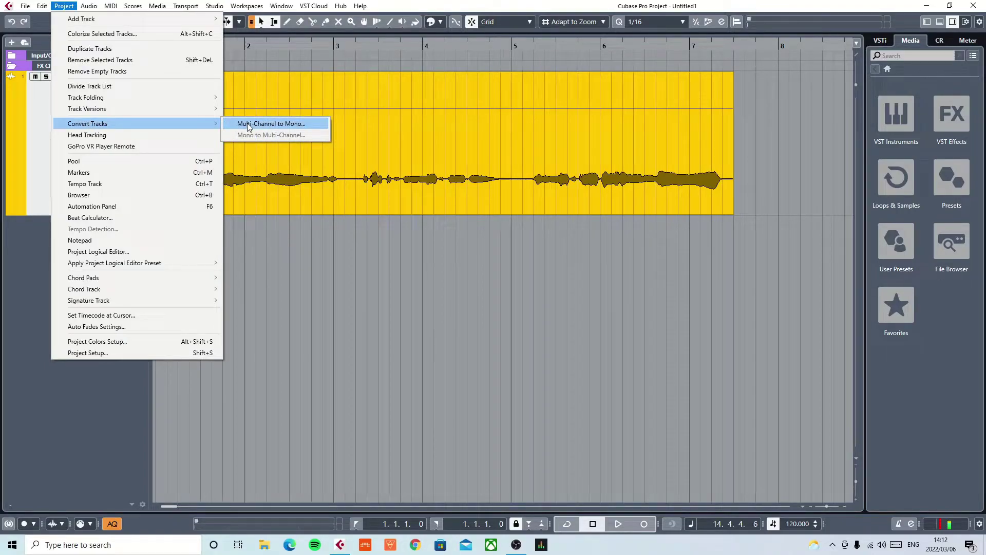
pyautogui.click(315, 128)
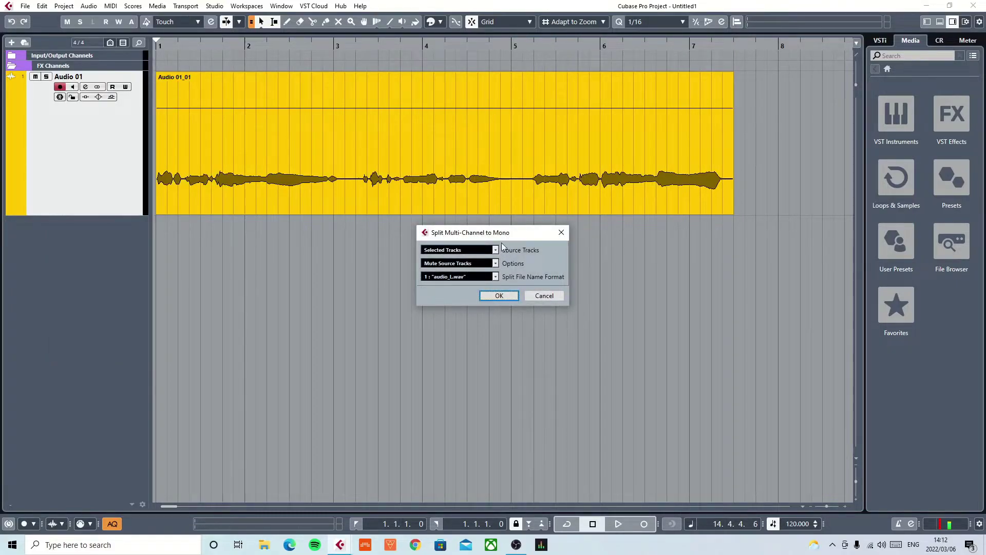
pyautogui.click(495, 264)
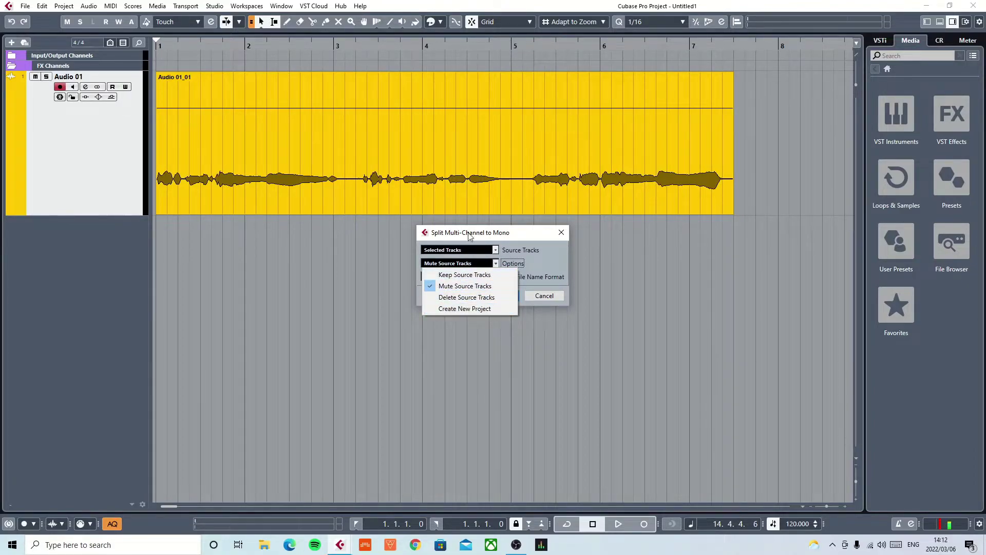
pyautogui.click(484, 289)
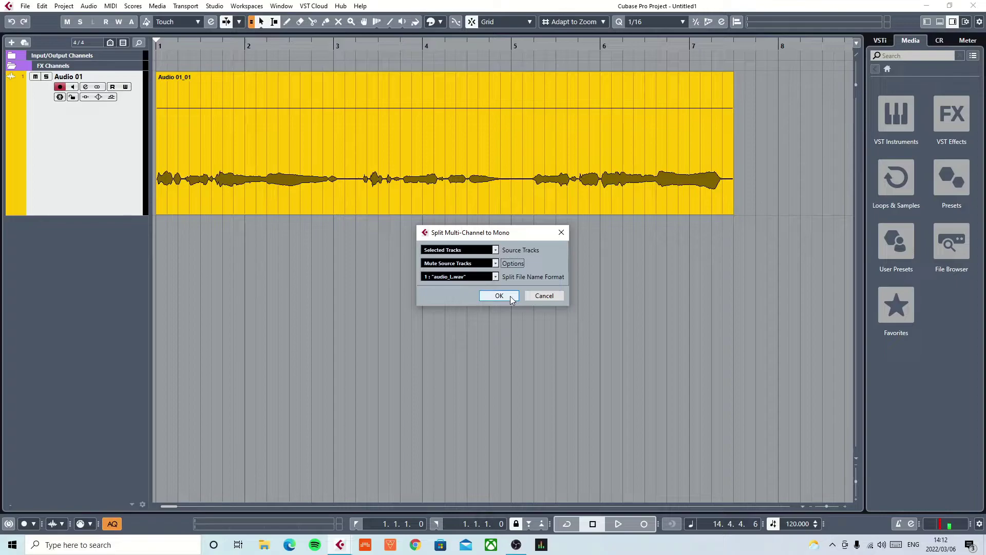
pyautogui.click(511, 299)
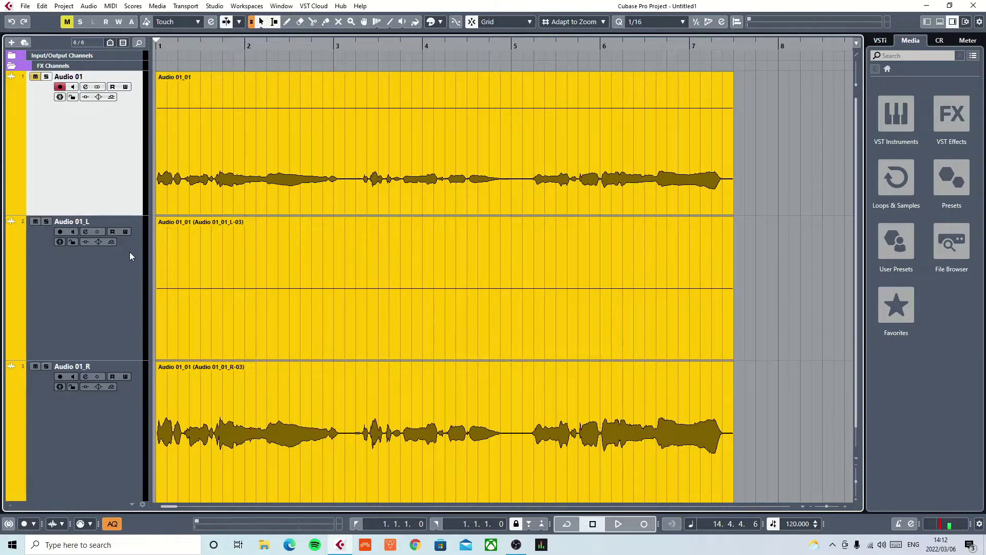
# Step: Shrink the Audio 01_L and Audio 01_R track heights and check the empty left track
pyautogui.moveTo(118, 359); pyautogui.dragTo(120, 267)
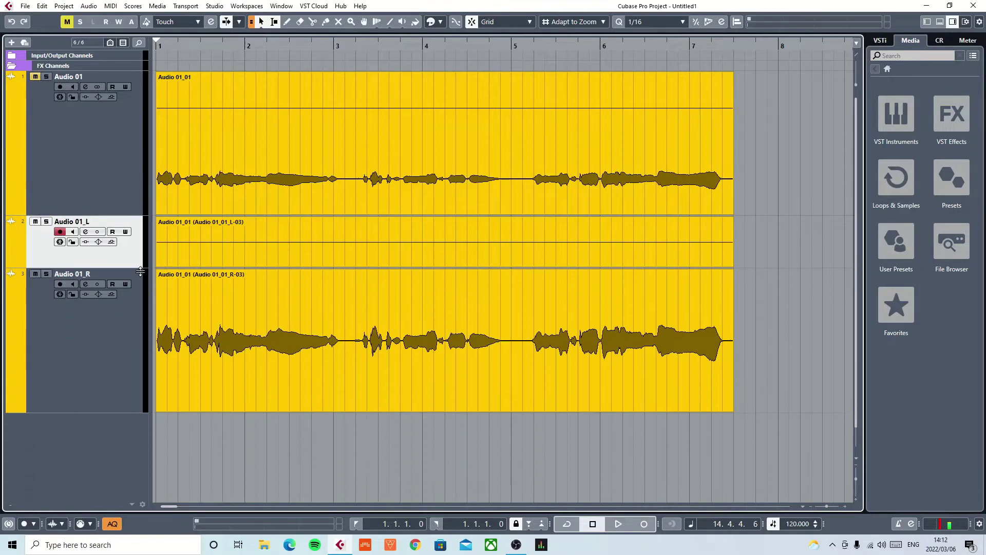
pyautogui.moveTo(126, 412); pyautogui.dragTo(126, 330)
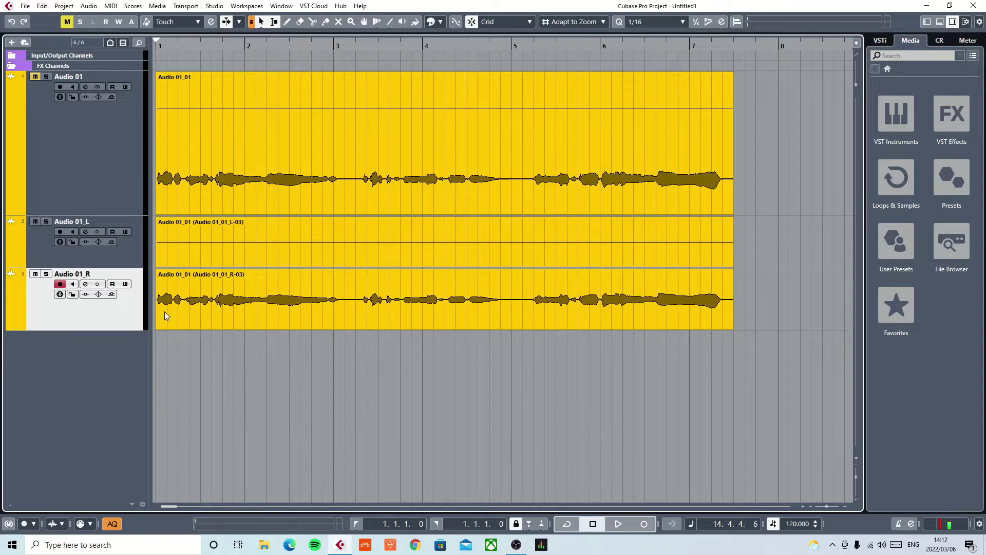
pyautogui.click(230, 262)
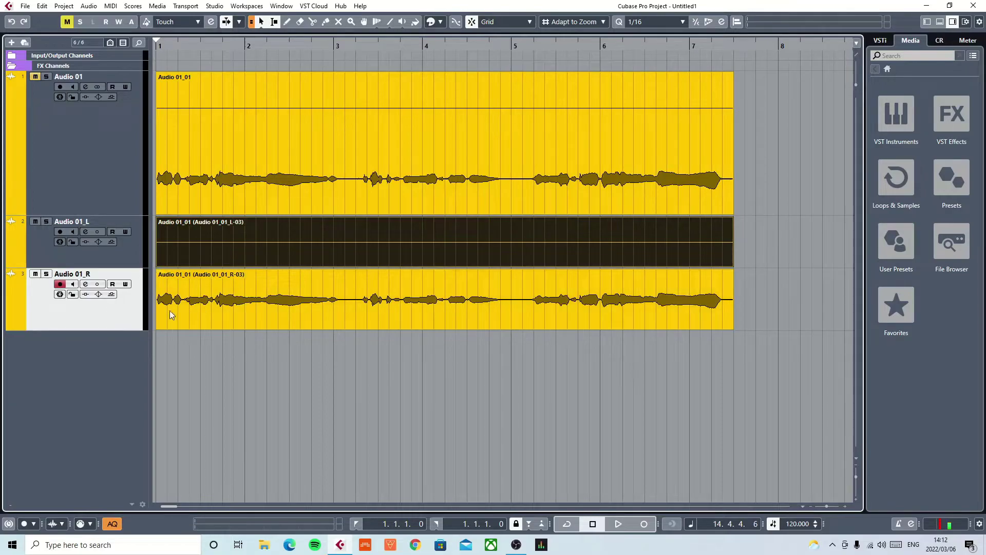
pyautogui.click(216, 309)
# Step: Remove the empty Audio 01_L track, confirming the warning with Yes
pyautogui.click(123, 255)
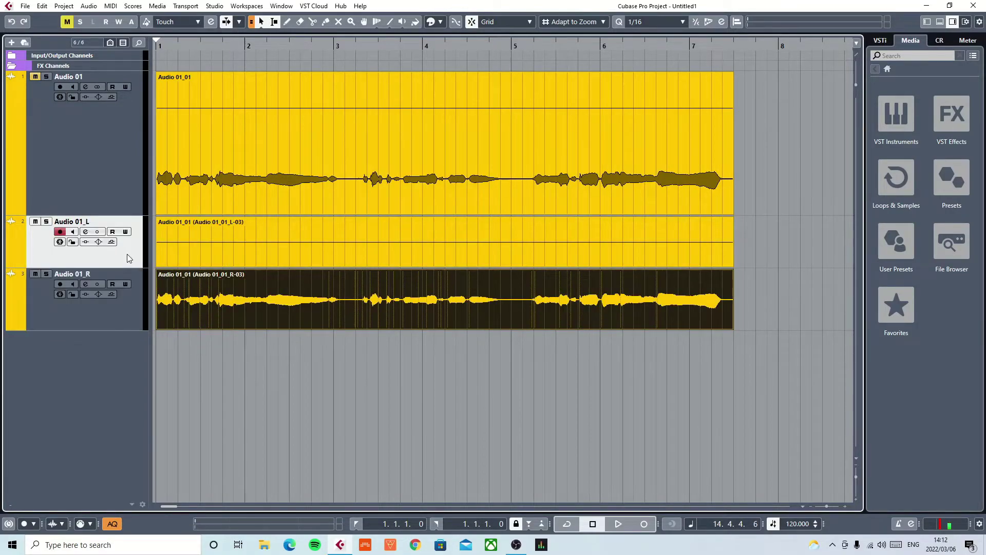
pyautogui.rightClick(127, 254)
pyautogui.click(173, 299)
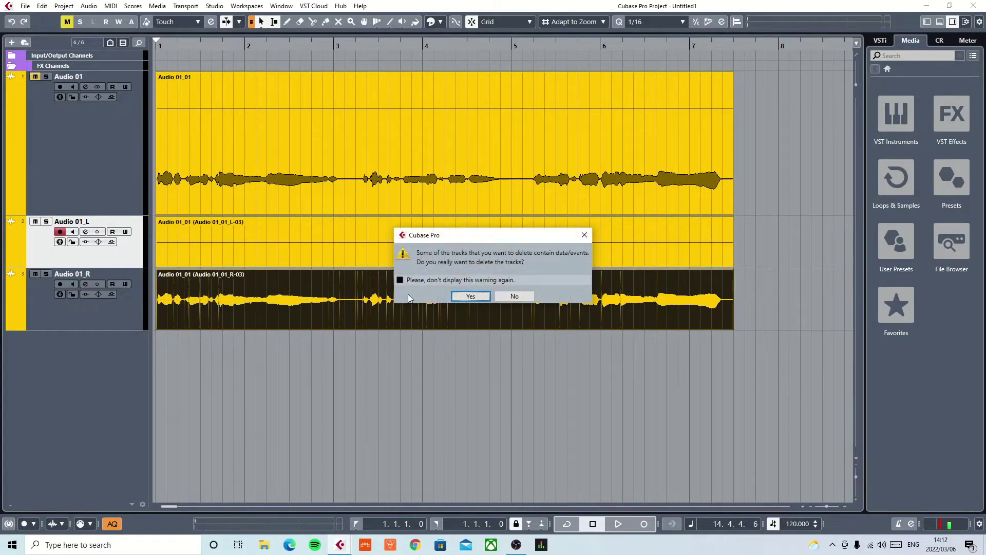
pyautogui.click(470, 297)
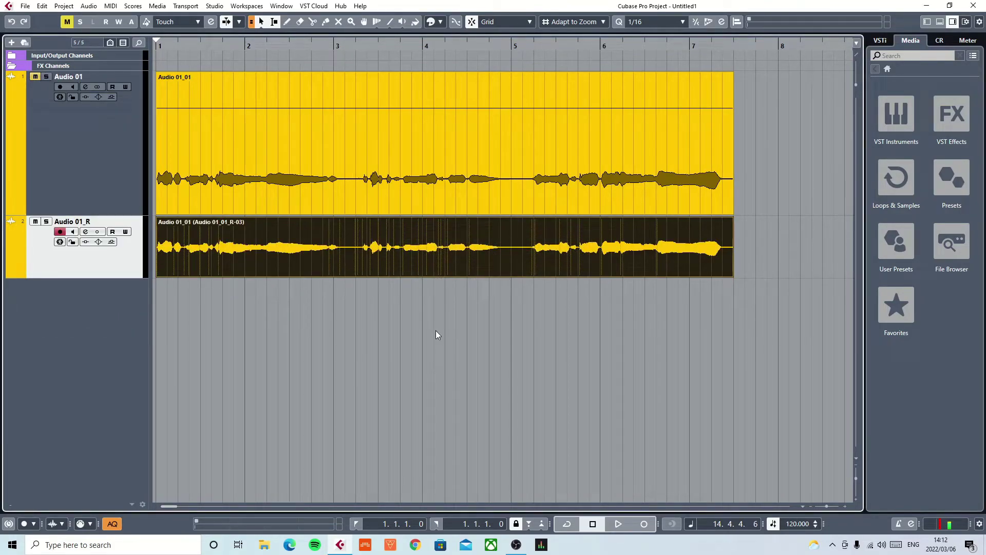
# Step: Duplicate the Audio 01_R track to create Audio 01_R (D)
pyautogui.click(435, 371)
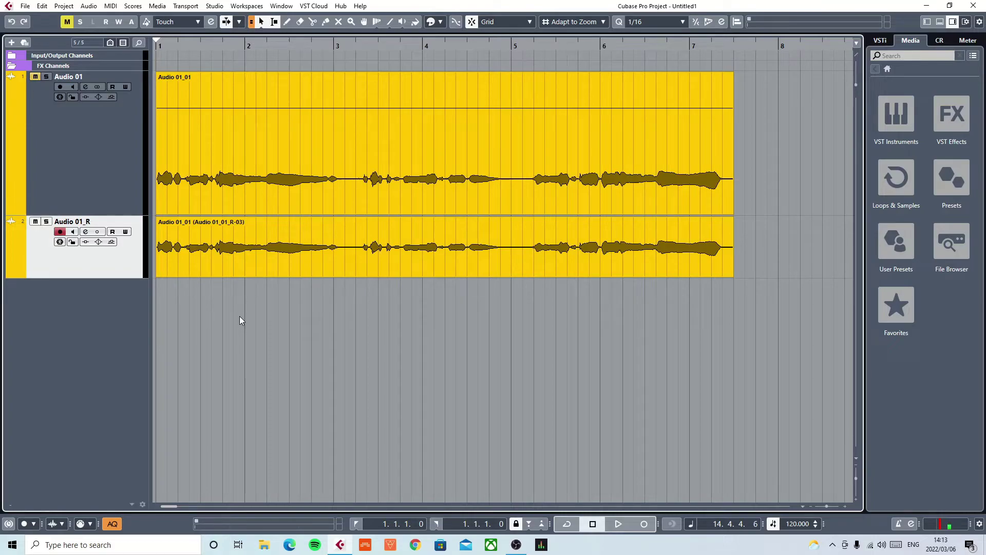
pyautogui.rightClick(131, 260)
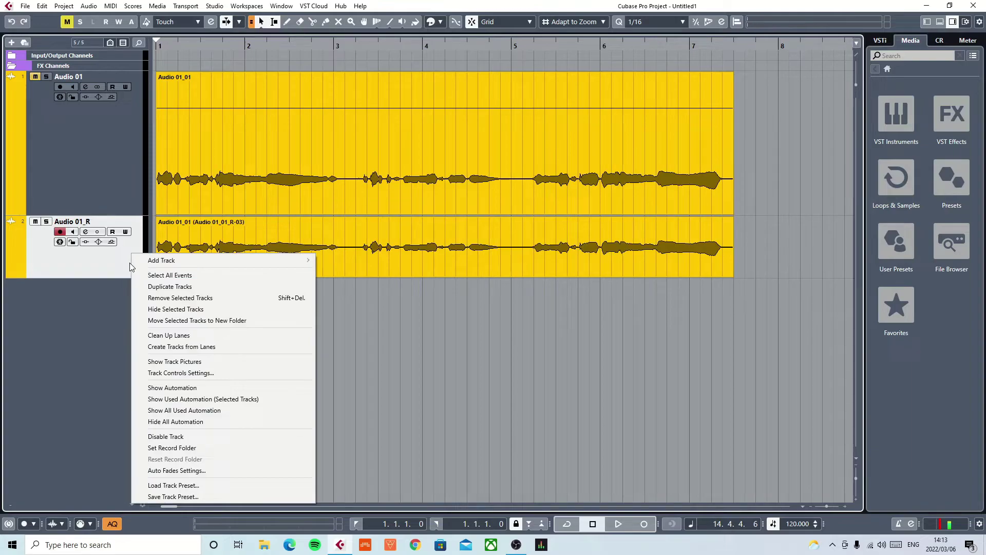
pyautogui.click(165, 286)
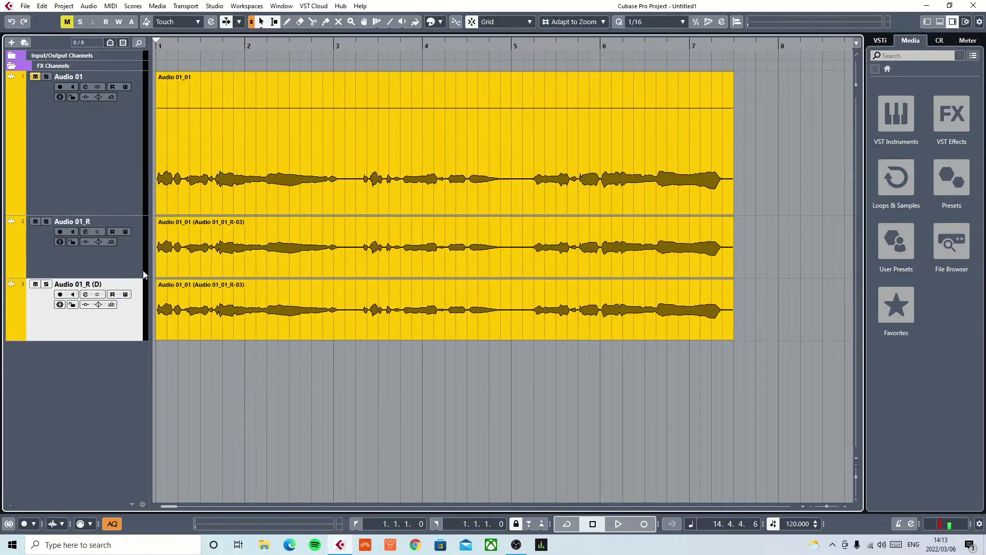
# Step: Select both Audio 01_R and Audio 01_R (D) tracks together
pyautogui.click(135, 263)
pyautogui.click(129, 328)
pyautogui.click(126, 260)
pyautogui.click(126, 316)
pyautogui.keyDown('shift'); pyautogui.click(132, 260); pyautogui.keyUp('shift')
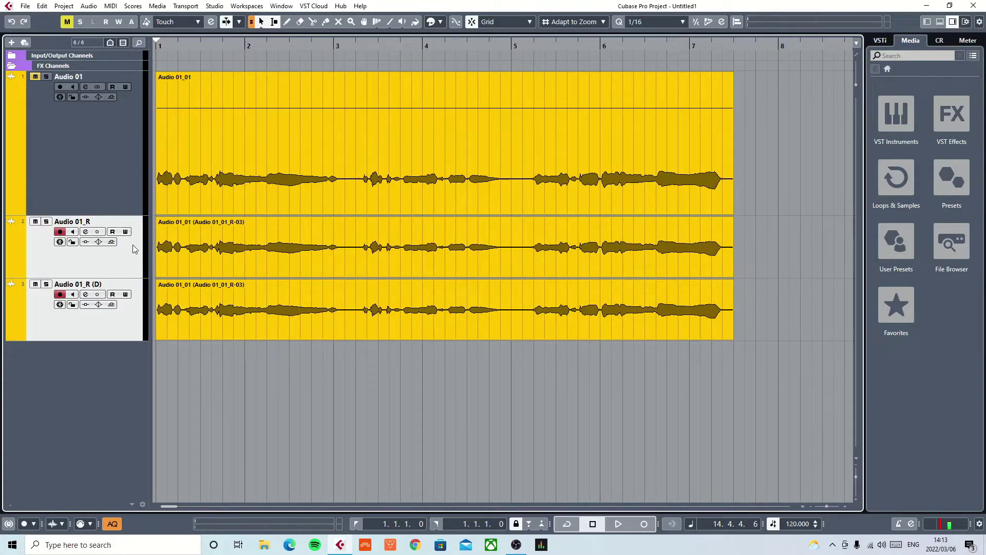
# Step: Merge the two mono tracks into a new stereo Audio 01 track via Mono to Multi-Channel
pyautogui.click(70, 8)
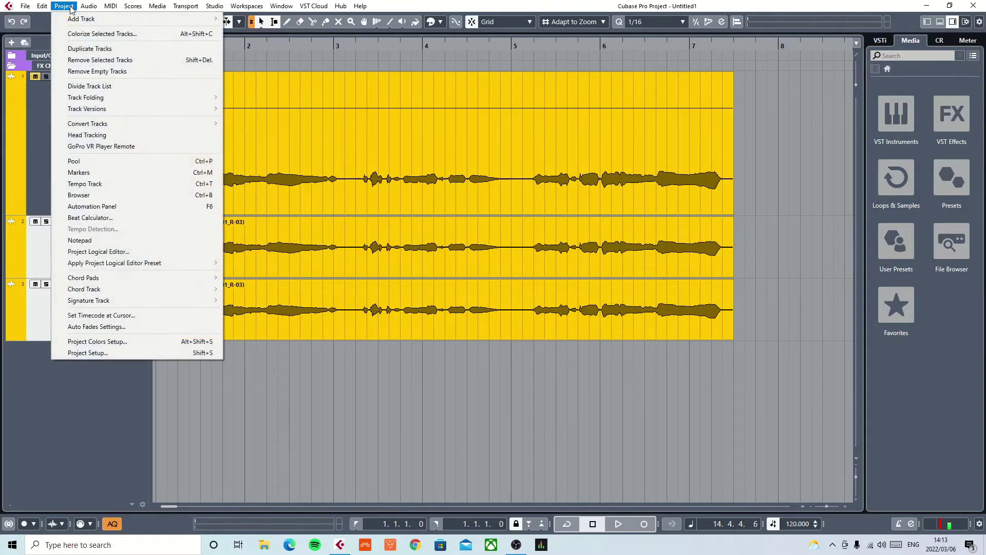
pyautogui.moveTo(122, 124)
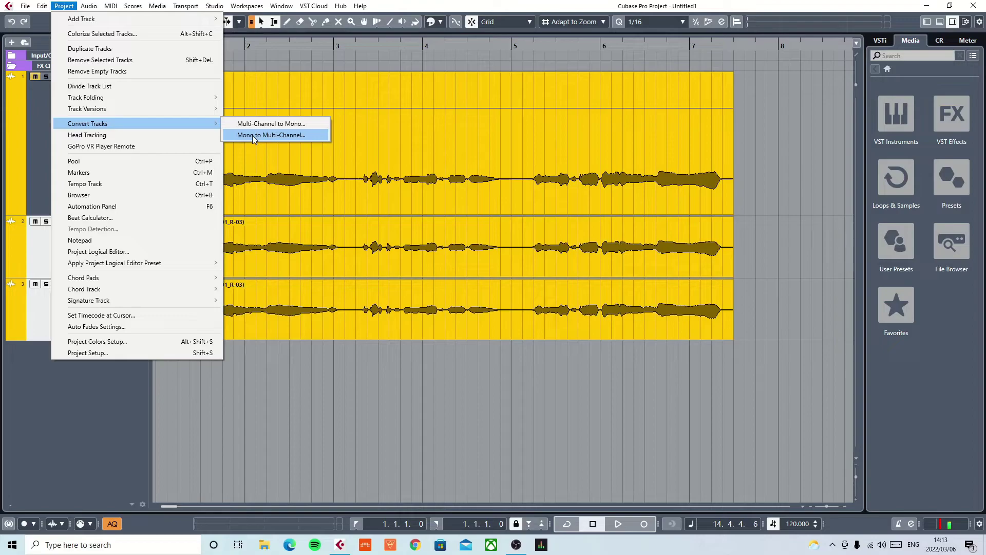
pyautogui.click(252, 136)
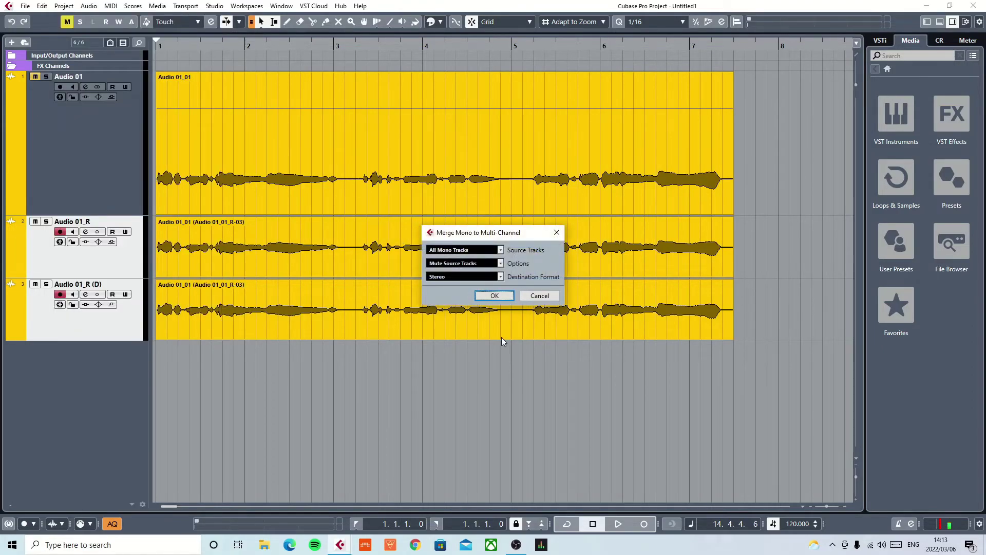
pyautogui.click(494, 296)
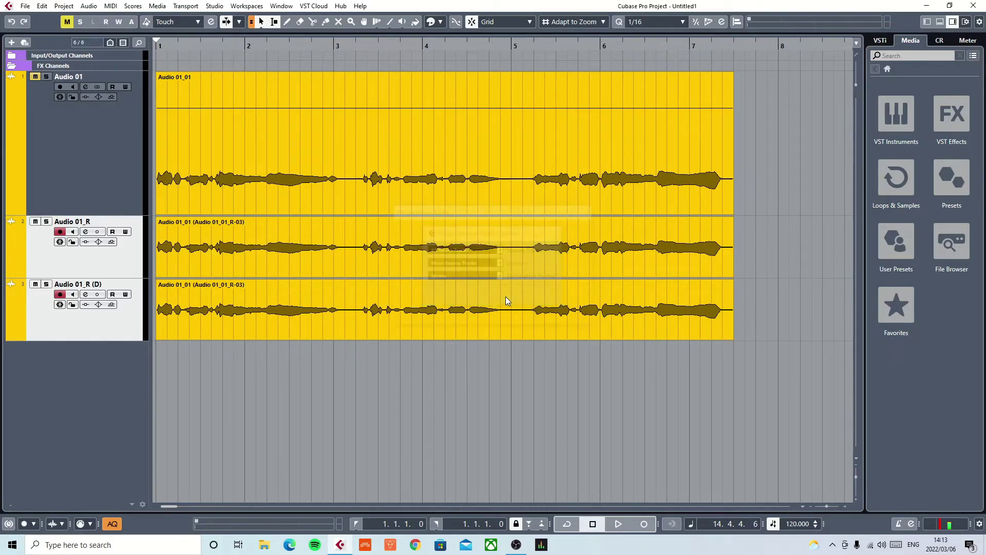
pyautogui.click(118, 404)
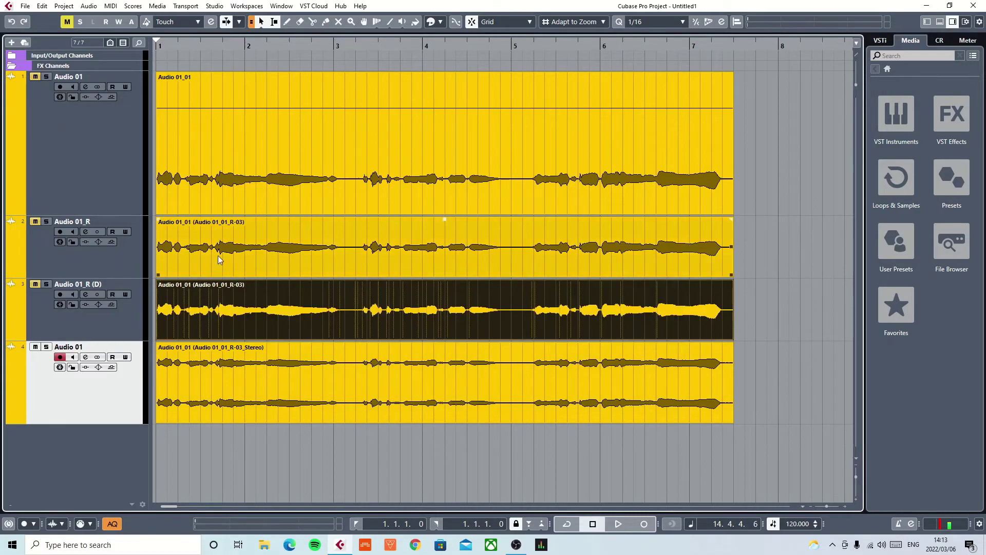
# Step: Delete tracks 2 to 4, keeping only the original Audio 01 and its Audio 01_01 event
pyautogui.click(231, 402)
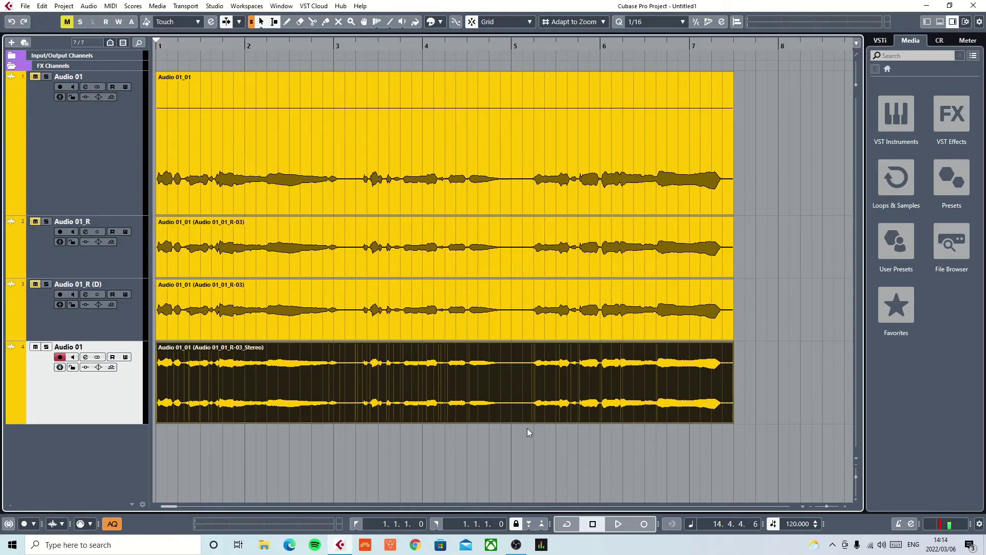
pyautogui.click(105, 178)
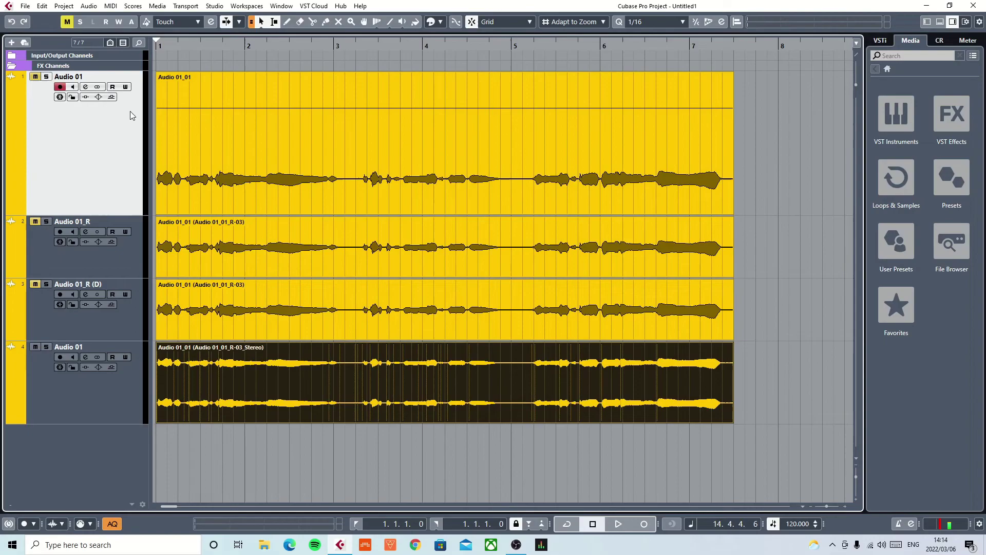
pyautogui.click(131, 263)
pyautogui.keyDown('shift'); pyautogui.click(131, 393); pyautogui.keyUp('shift')
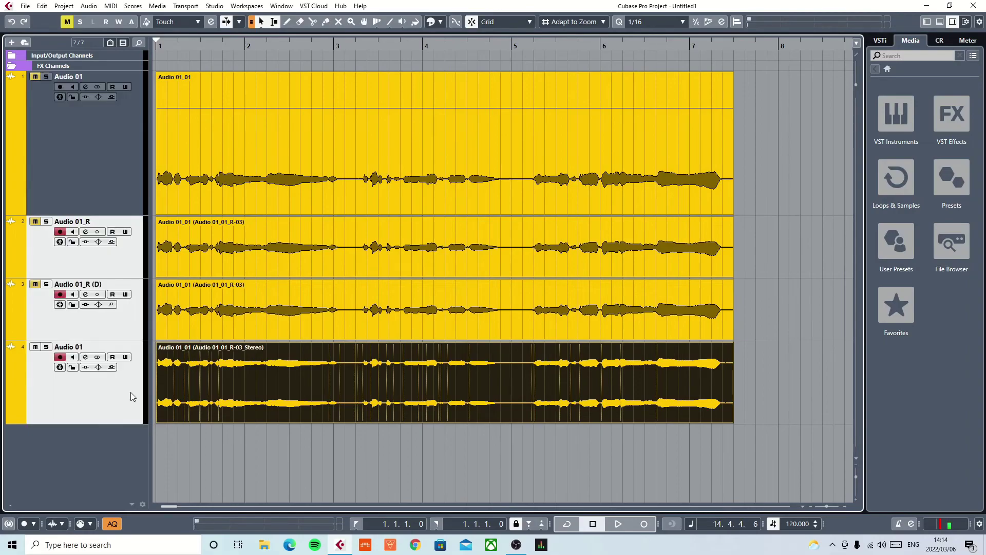
pyautogui.press('Delete')
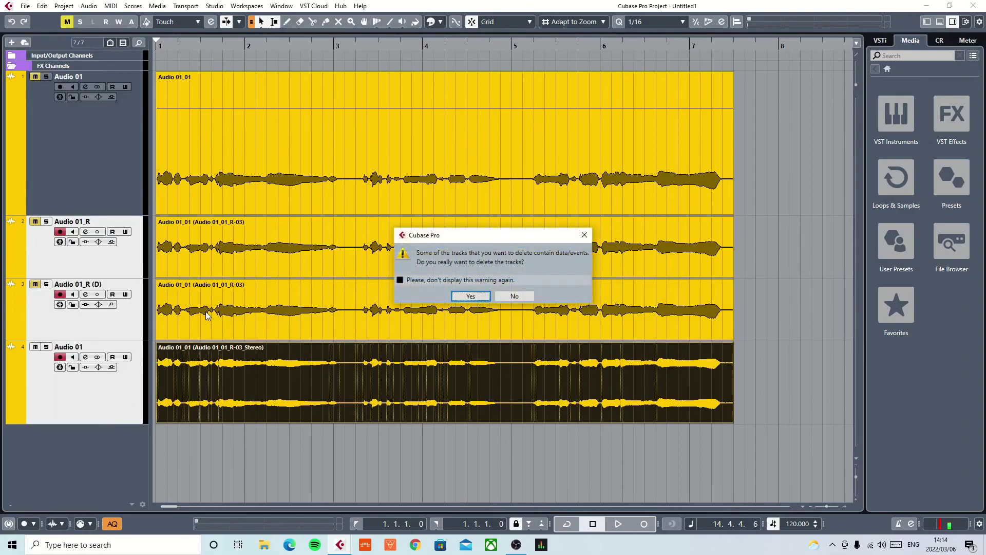
pyautogui.click(480, 294)
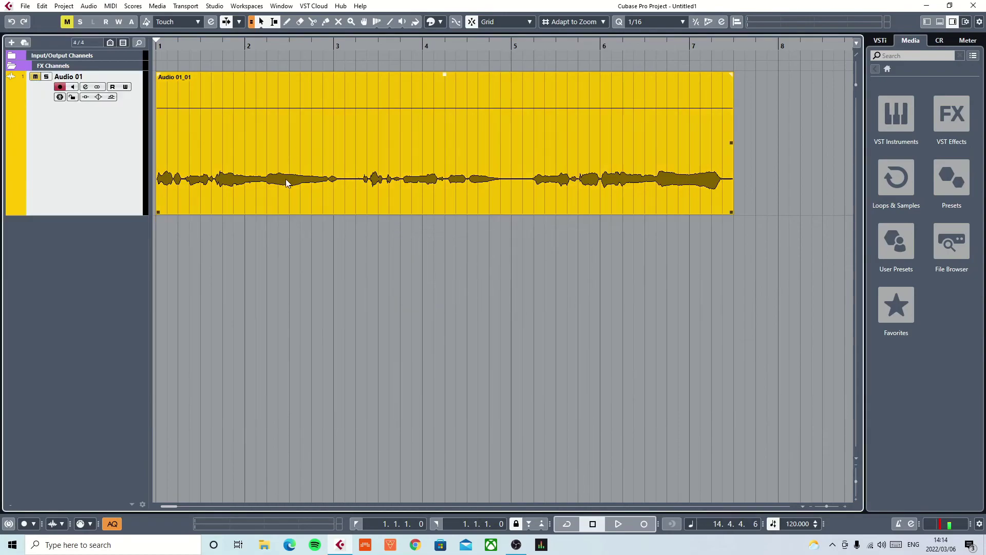
pyautogui.click(337, 178)
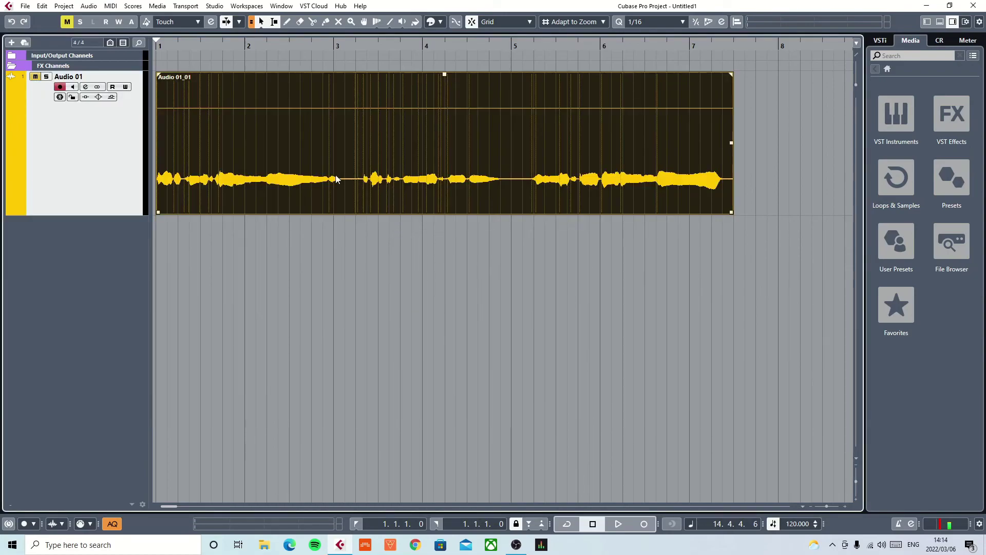